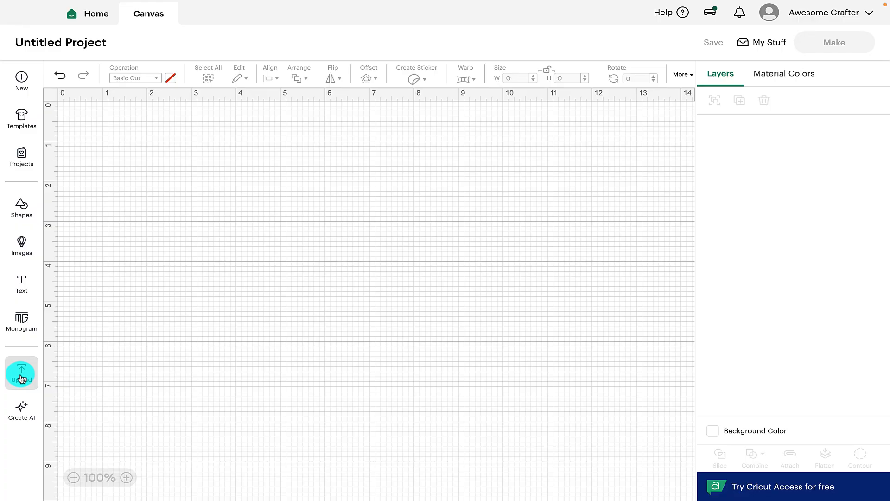
# Open the Upload Pattern page from Upload's Pattern fill tab.
pyautogui.click(21, 376)
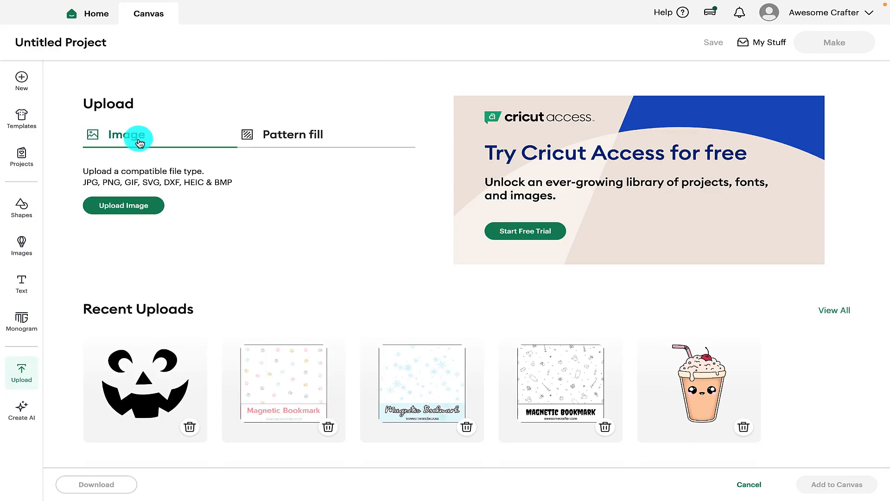
pyautogui.click(292, 141)
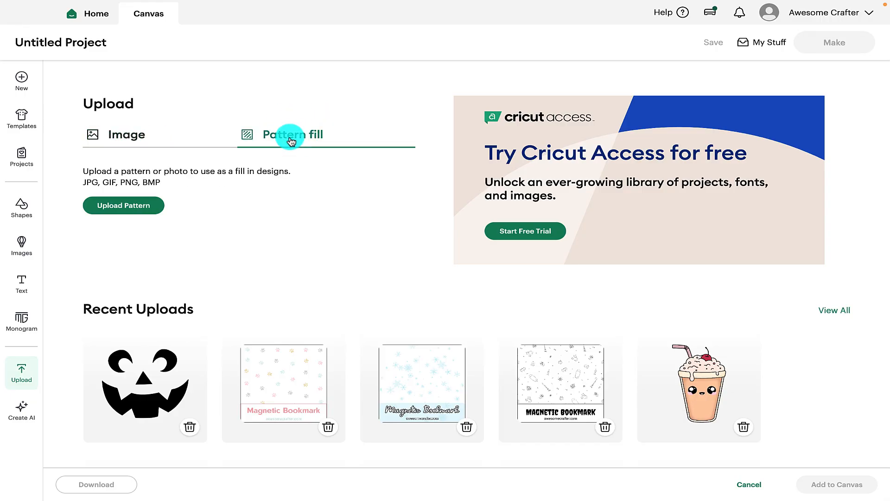
pyautogui.click(135, 211)
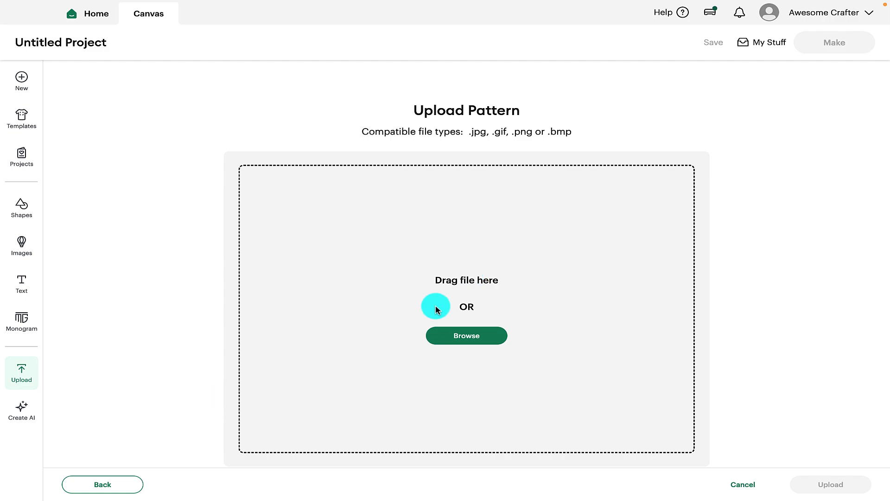
# Upload doodle love papers-10.png as a pink heart pattern fill.
pyautogui.click(468, 337)
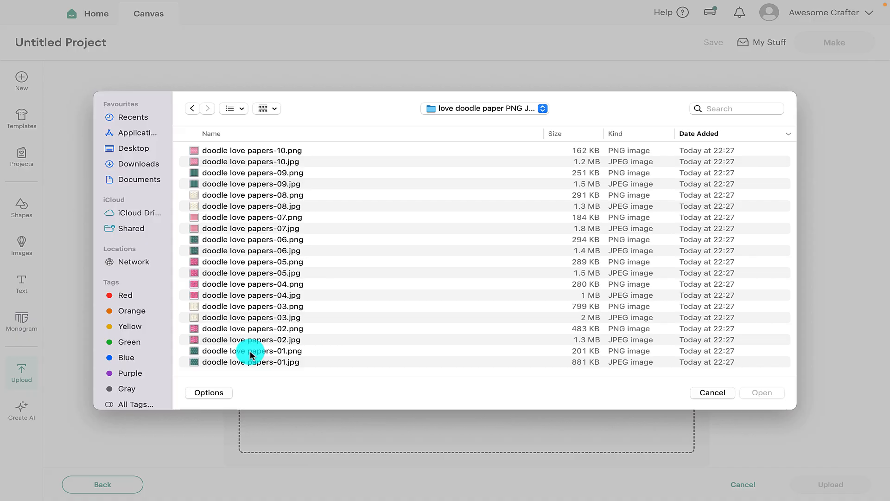
pyautogui.click(266, 147)
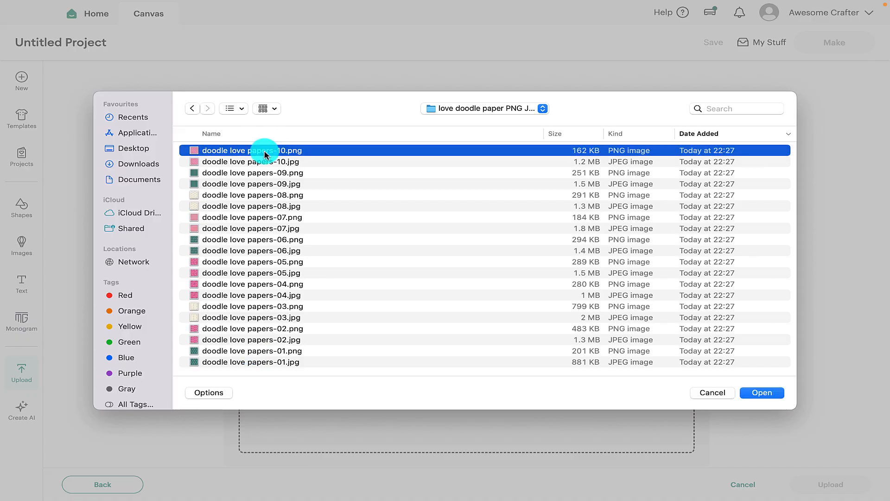
pyautogui.click(760, 393)
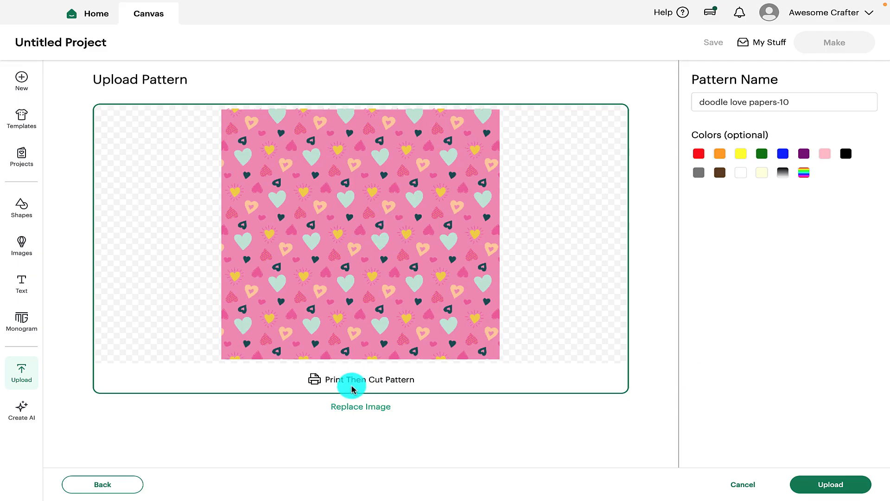
pyautogui.click(830, 485)
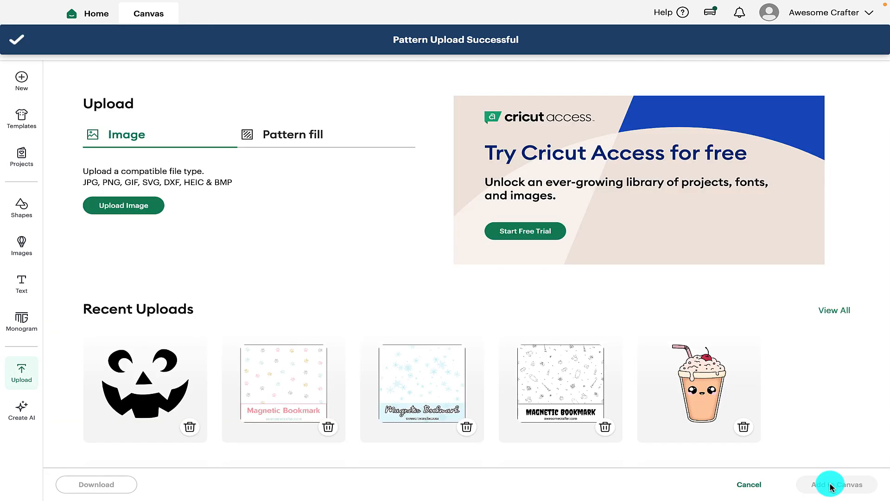
# Upload doodle love papers-09.png as a star pattern fill.
pyautogui.click(293, 136)
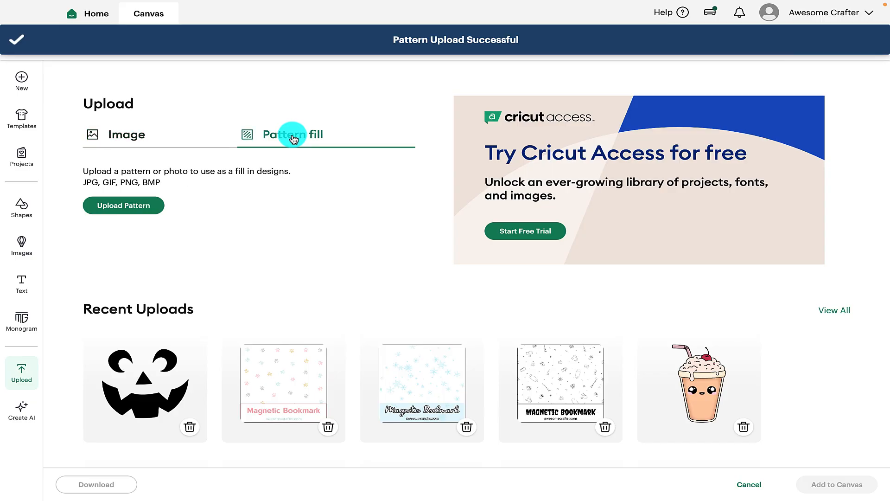
pyautogui.click(125, 205)
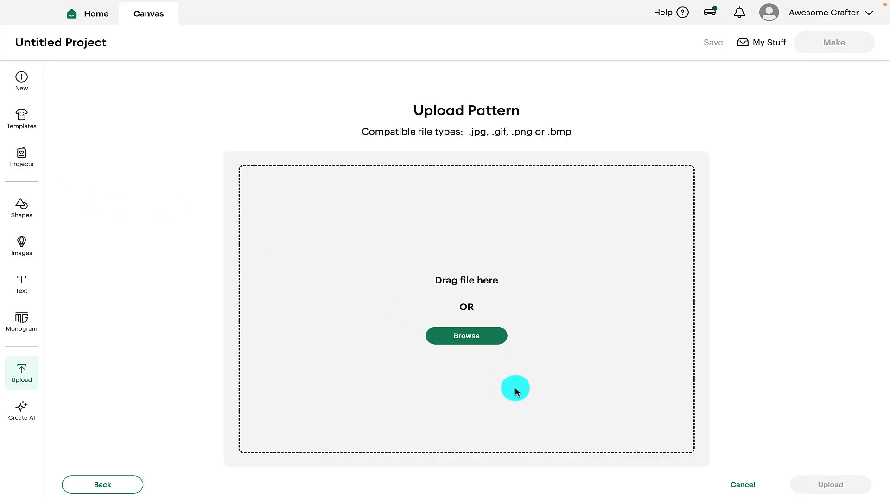
pyautogui.click(461, 335)
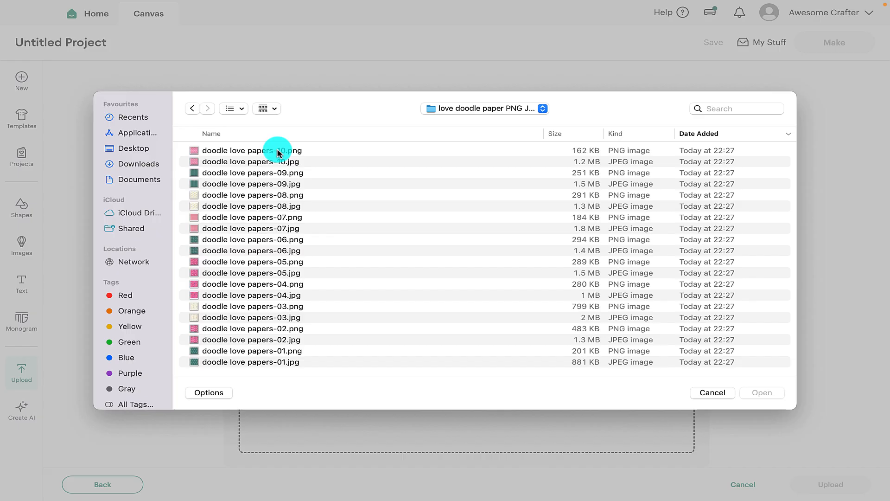
pyautogui.click(266, 173)
pyautogui.click(755, 393)
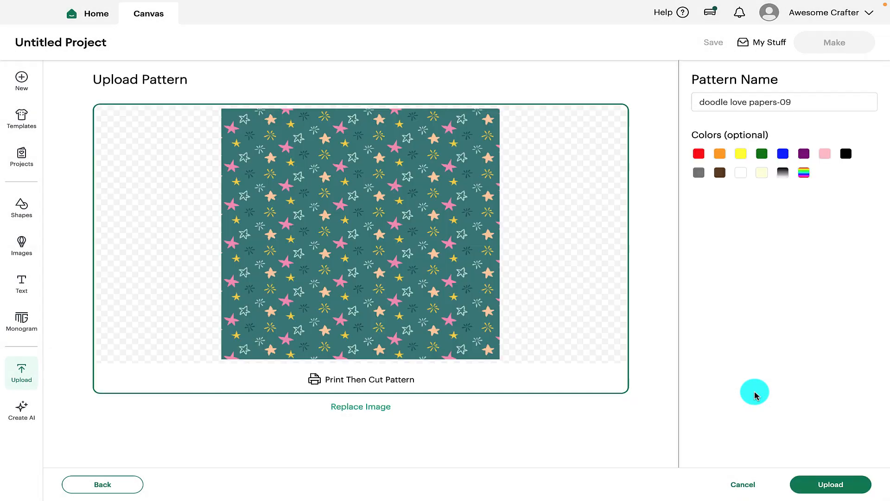
pyautogui.click(824, 487)
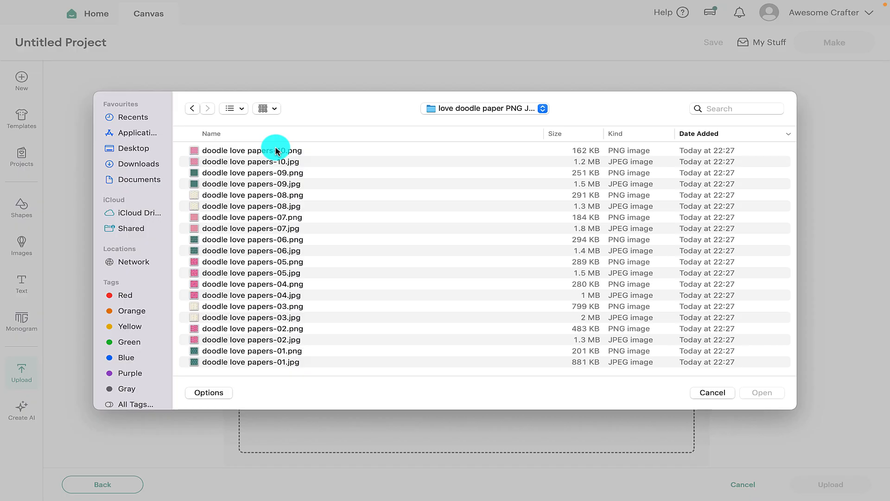
# Upload doodle love papers-07.png as an arrow pattern fill.
pyautogui.click(238, 217)
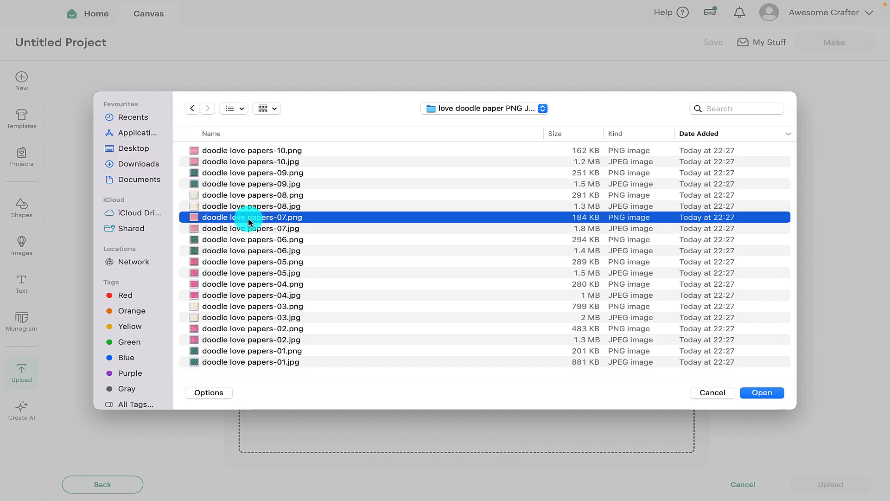
pyautogui.click(763, 393)
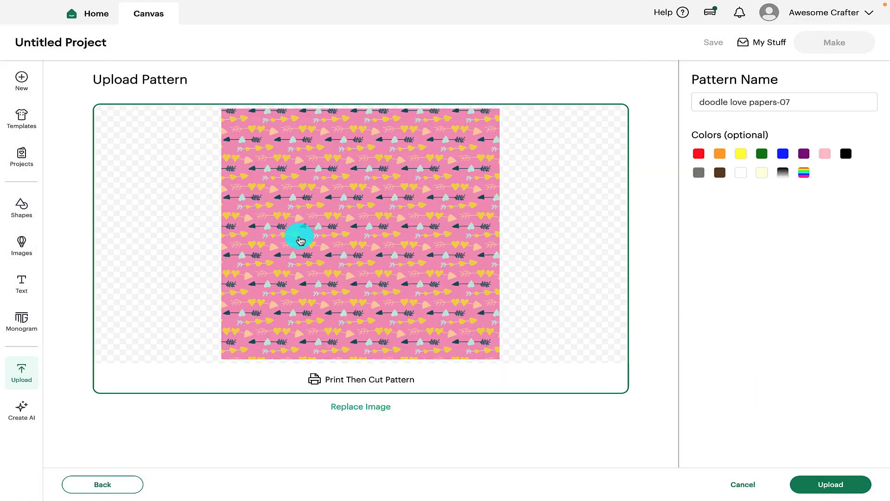
pyautogui.click(831, 486)
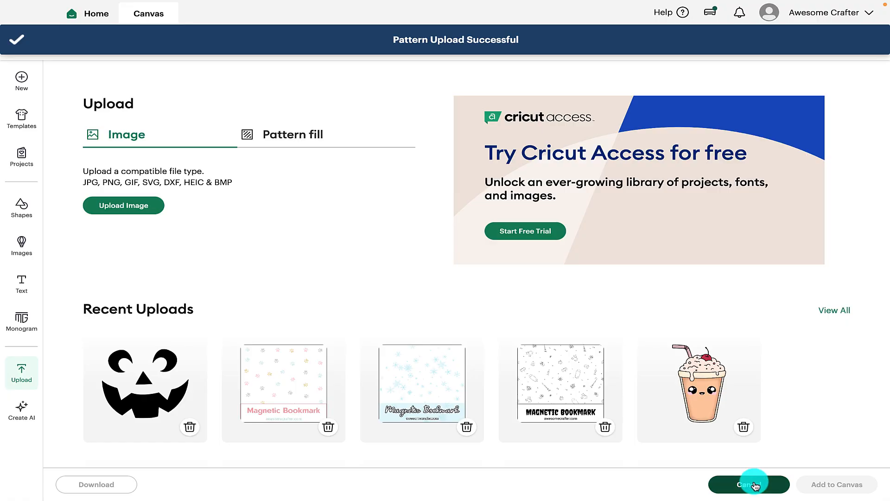
# Search the image library for 'butterfly' and view all 27,128 results in Advanced Search.
pyautogui.click(750, 483)
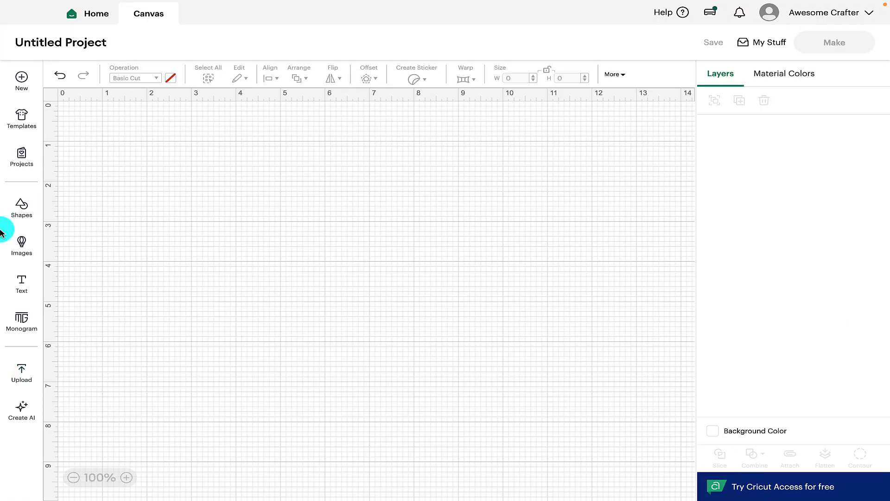
pyautogui.click(25, 253)
pyautogui.click(165, 84)
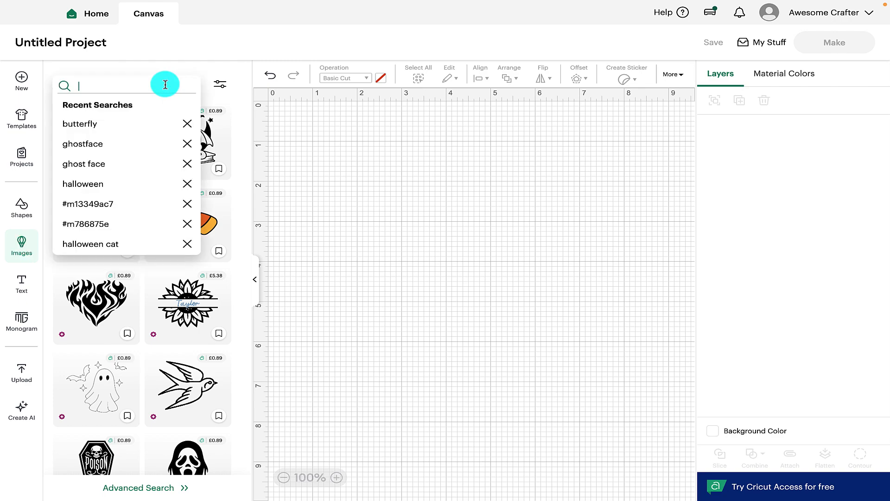
pyautogui.write('butterfly')
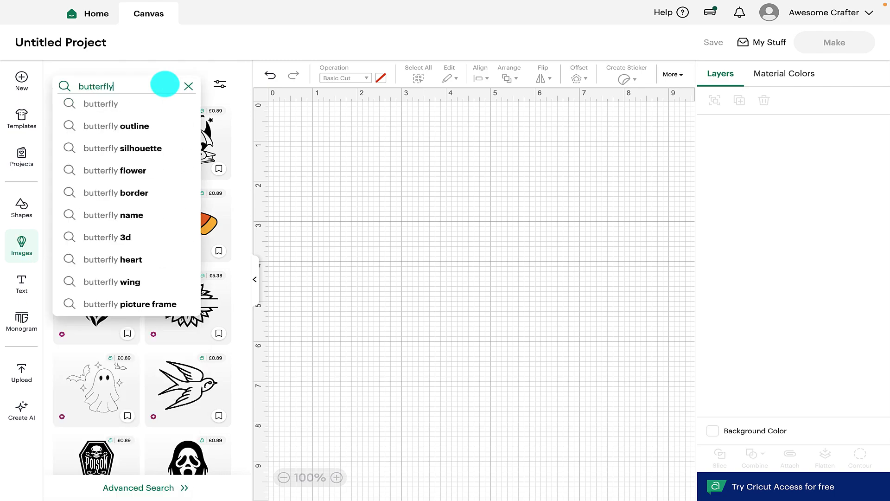
pyautogui.press('Return')
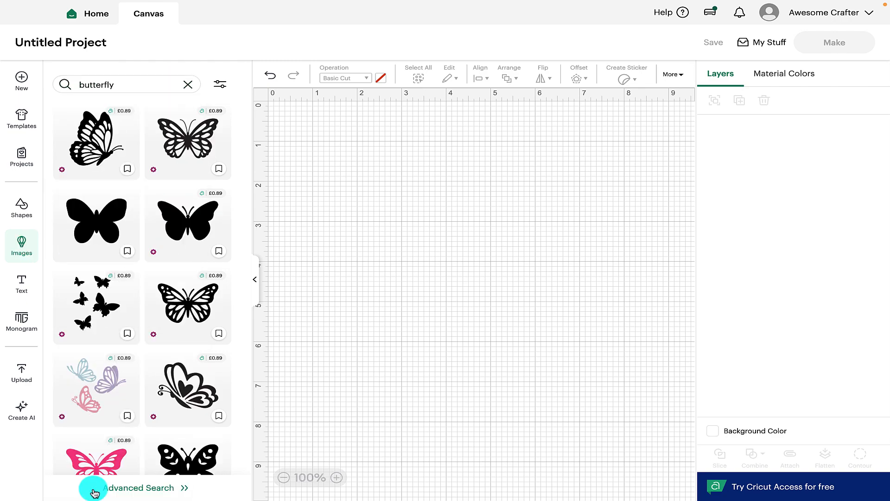
pyautogui.click(133, 489)
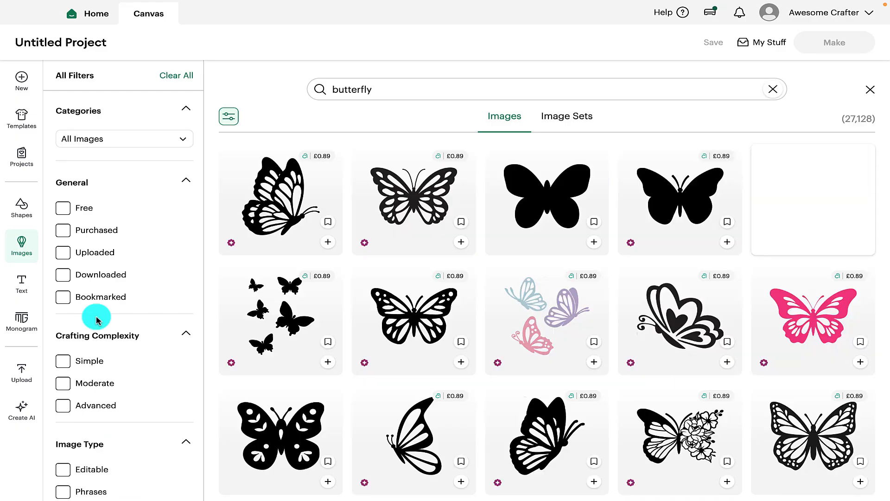
# Filter to Free images and add the purple butterfly with yellow sparkles to the canvas.
pyautogui.click(63, 208)
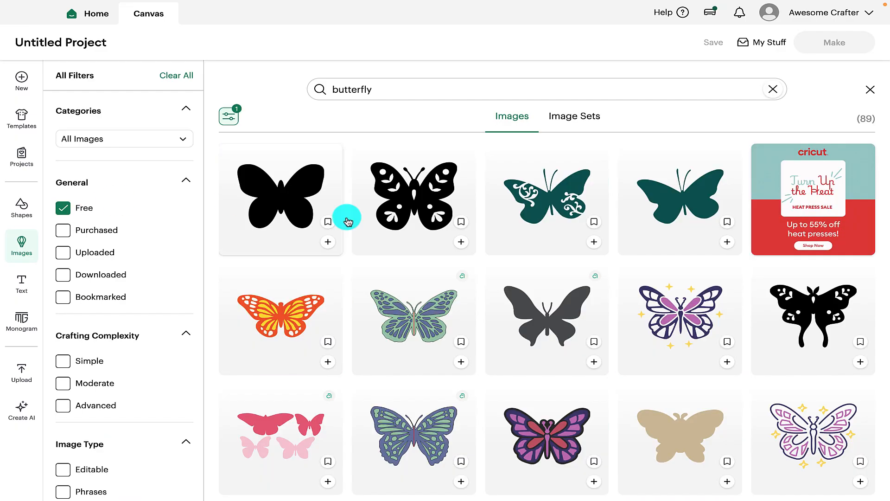
pyautogui.scroll(-10, 454, 339)
pyautogui.scroll(10, 455, 342)
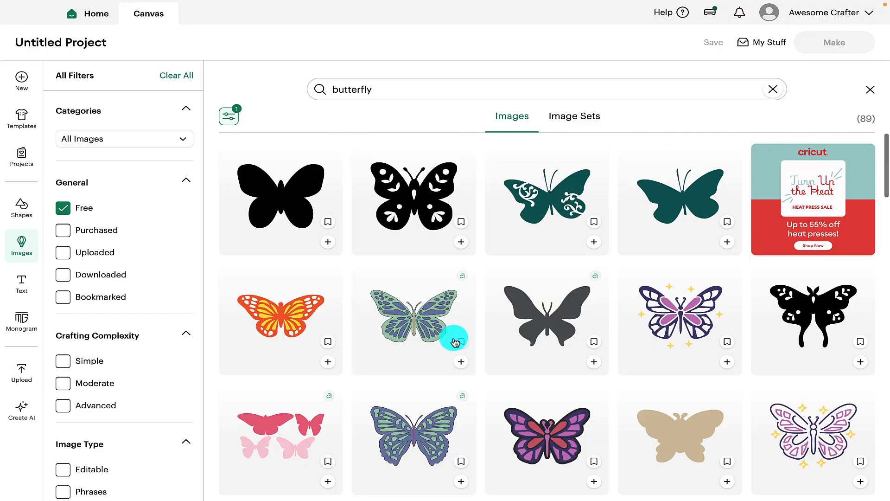
pyautogui.click(691, 328)
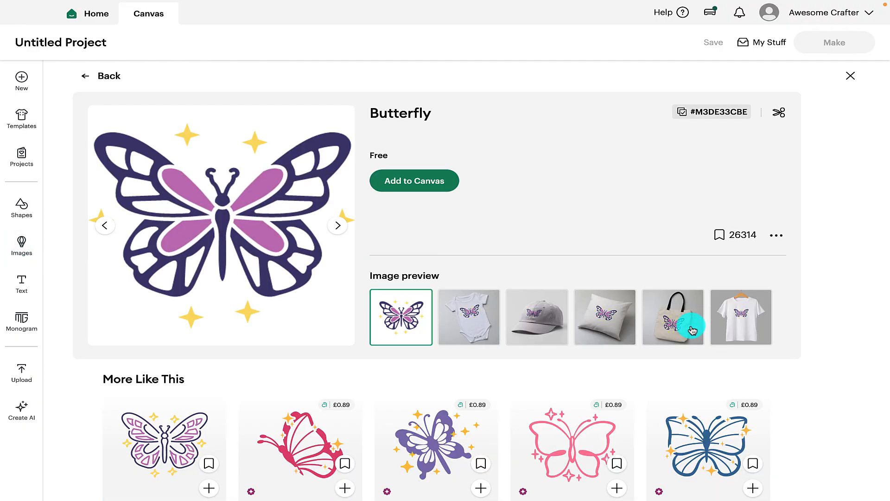
pyautogui.click(401, 189)
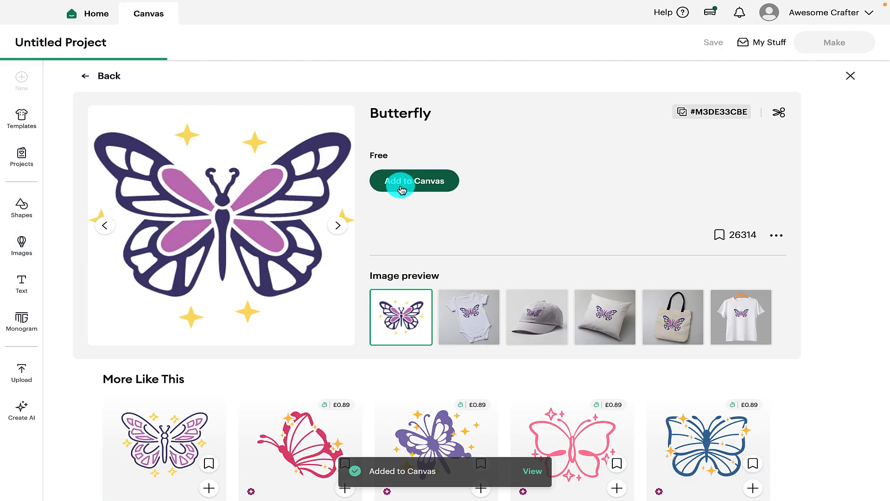
pyautogui.click(850, 76)
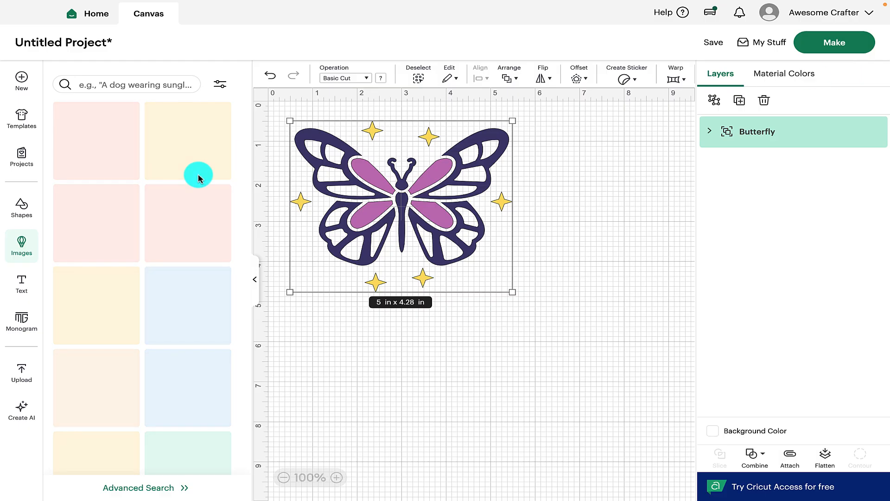
pyautogui.click(254, 279)
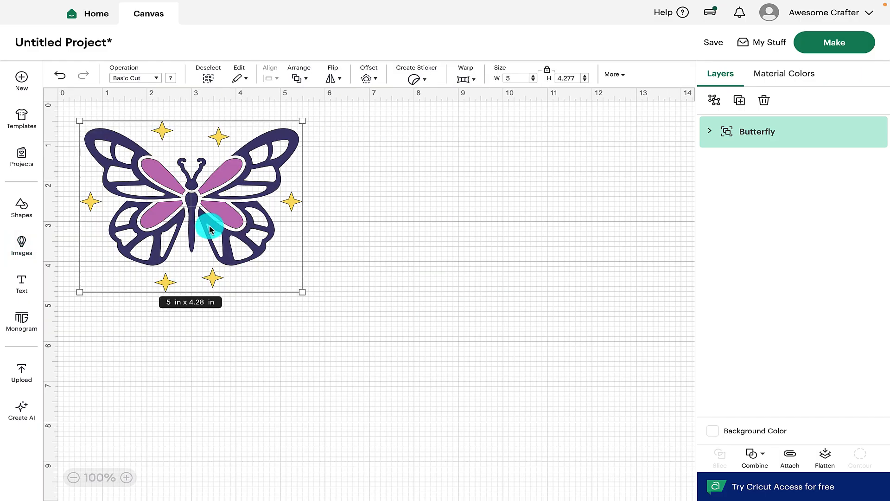
pyautogui.click(709, 131)
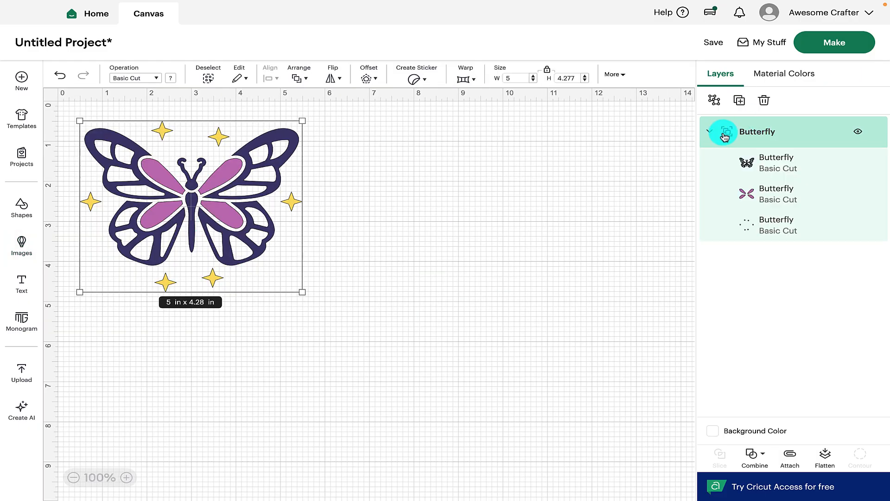
pyautogui.click(765, 163)
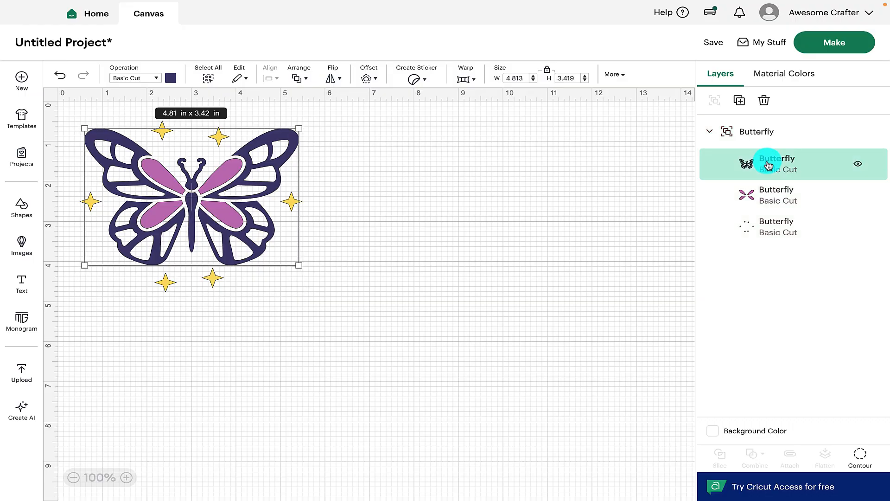
pyautogui.click(771, 201)
pyautogui.click(768, 227)
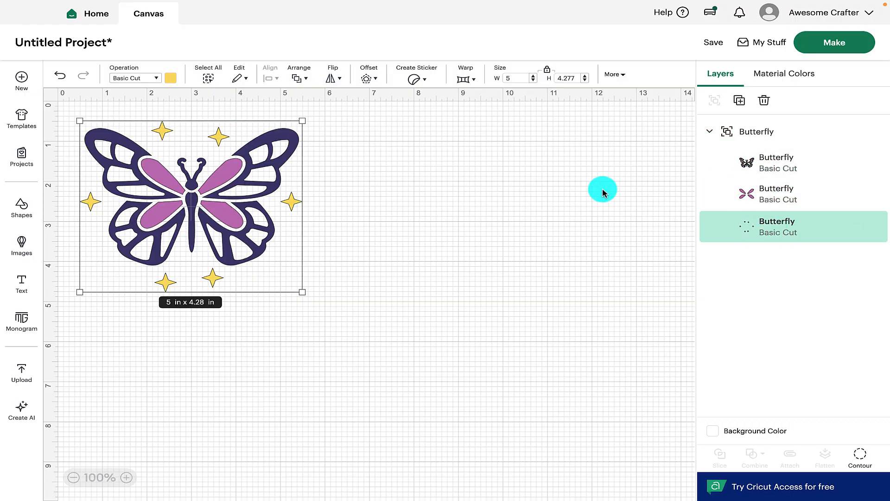
pyautogui.click(771, 195)
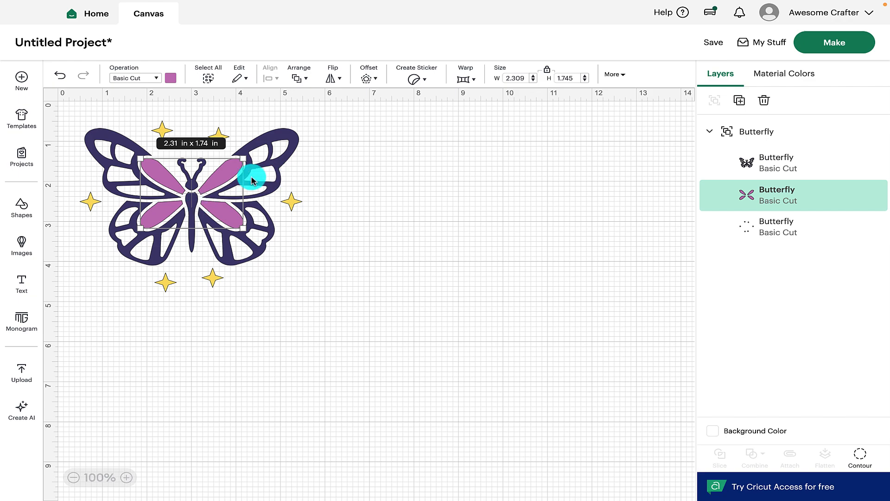
pyautogui.click(819, 163)
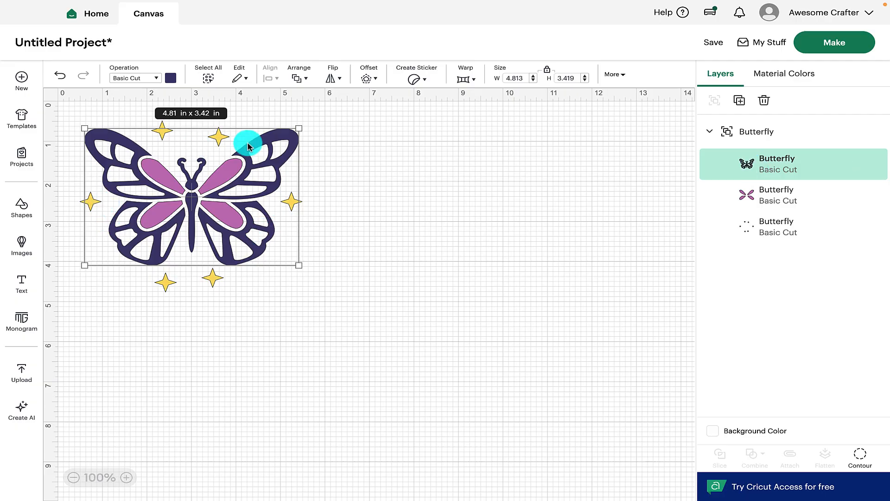
# Set the outline layer's operation to Print Then Cut with the first teal star pattern.
pyautogui.click(157, 79)
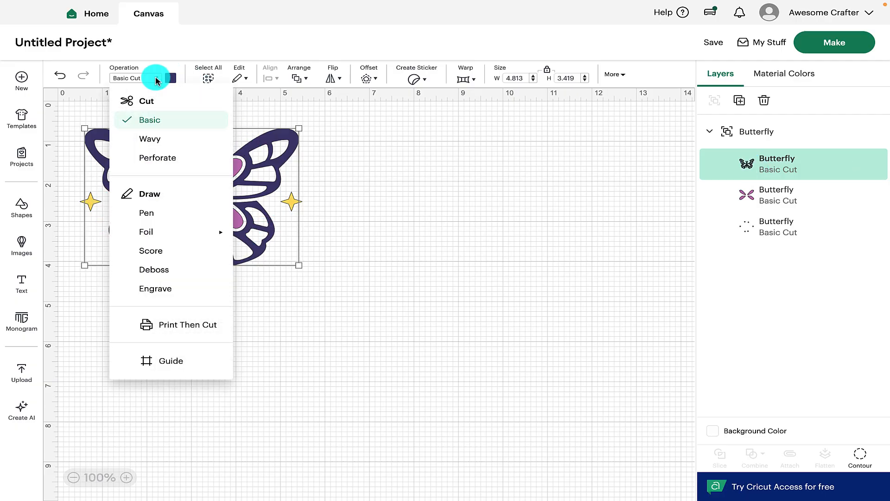
pyautogui.click(185, 323)
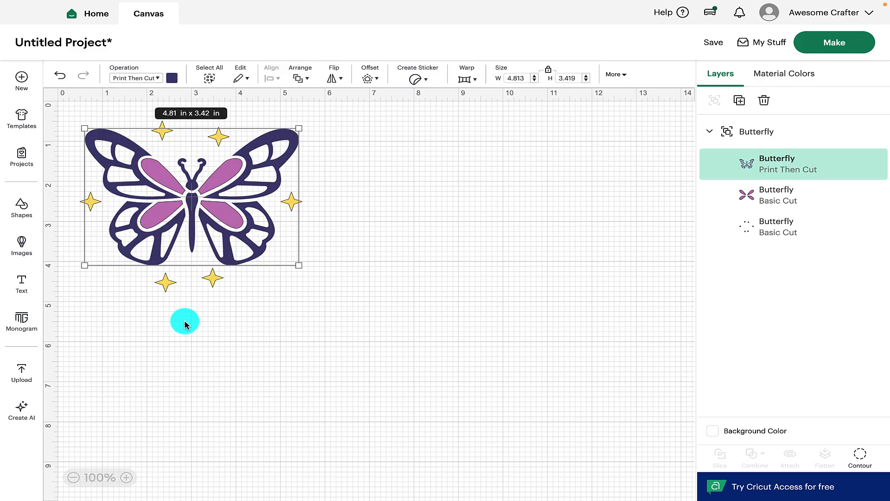
pyautogui.click(172, 79)
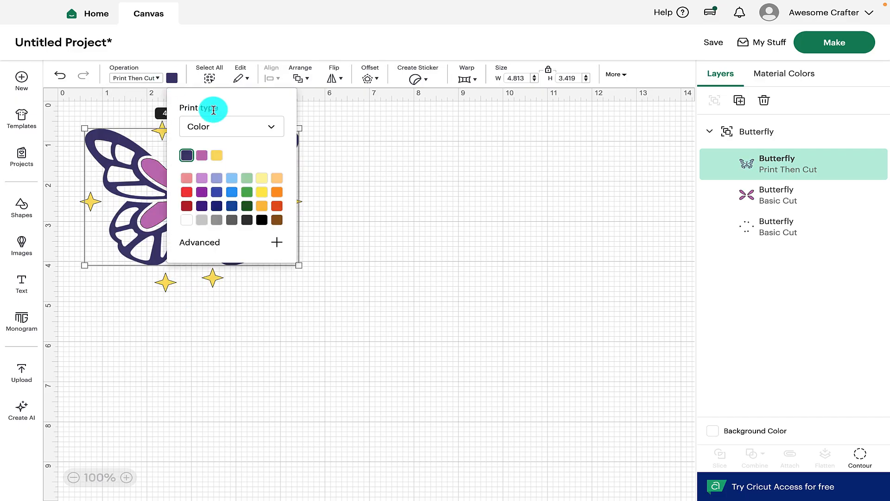
pyautogui.click(270, 129)
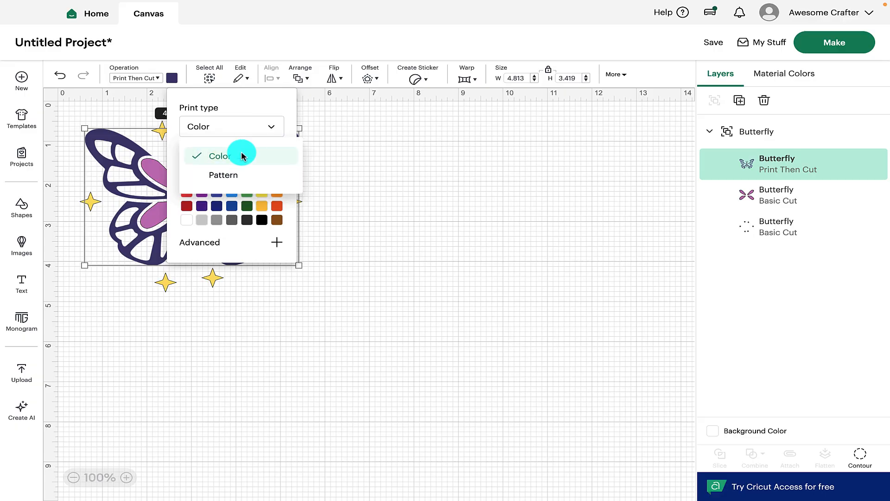
pyautogui.click(238, 180)
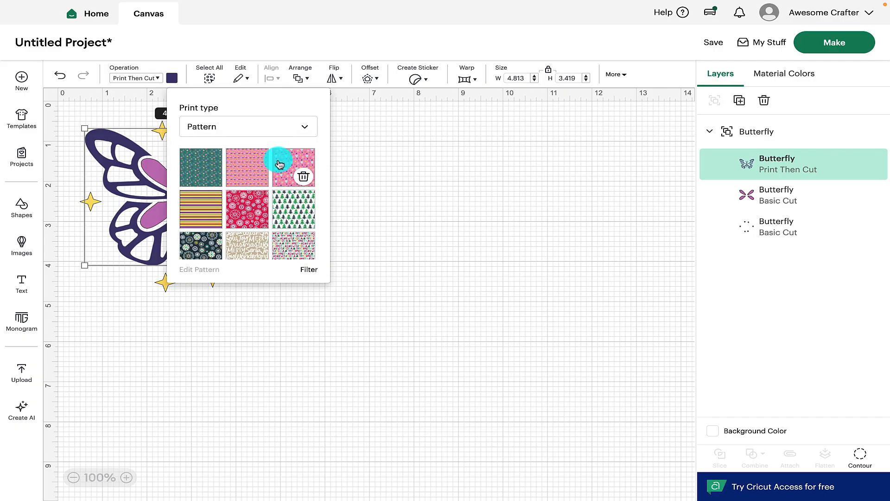
pyautogui.click(194, 161)
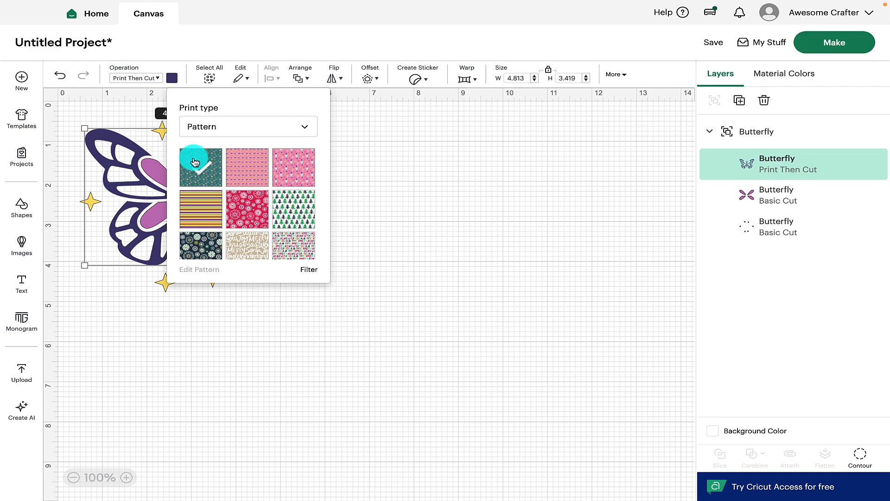
pyautogui.click(373, 174)
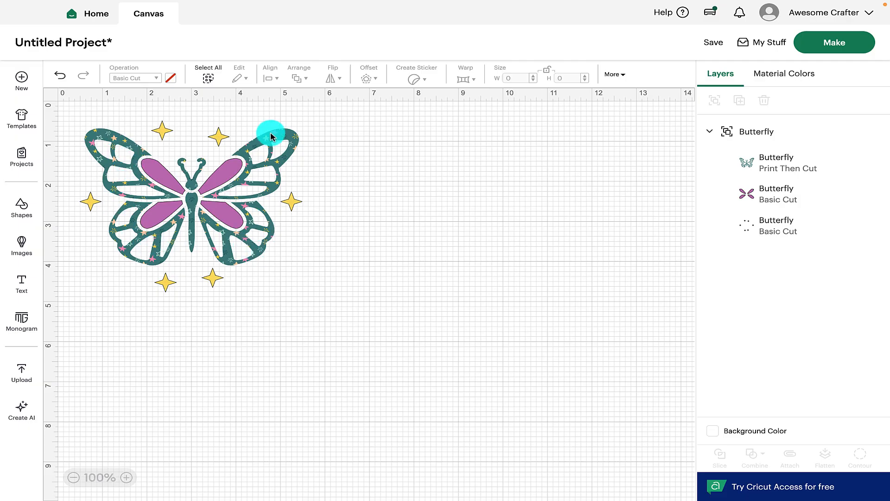
# Set the purple wings layer to Print Then Cut with the third, pink heart pattern.
pyautogui.click(767, 199)
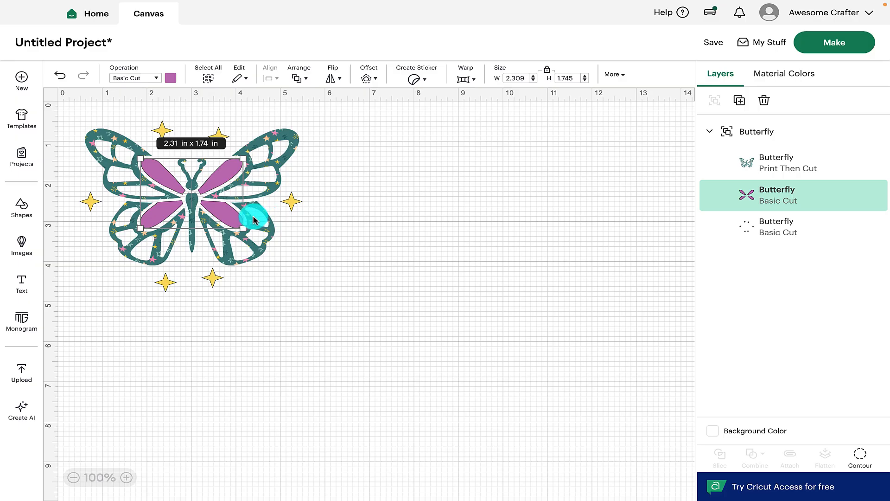
pyautogui.click(154, 79)
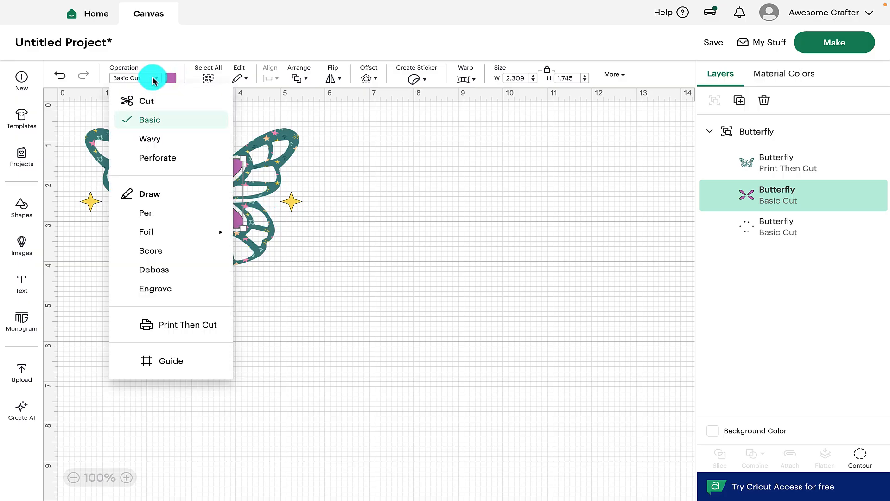
pyautogui.click(169, 321)
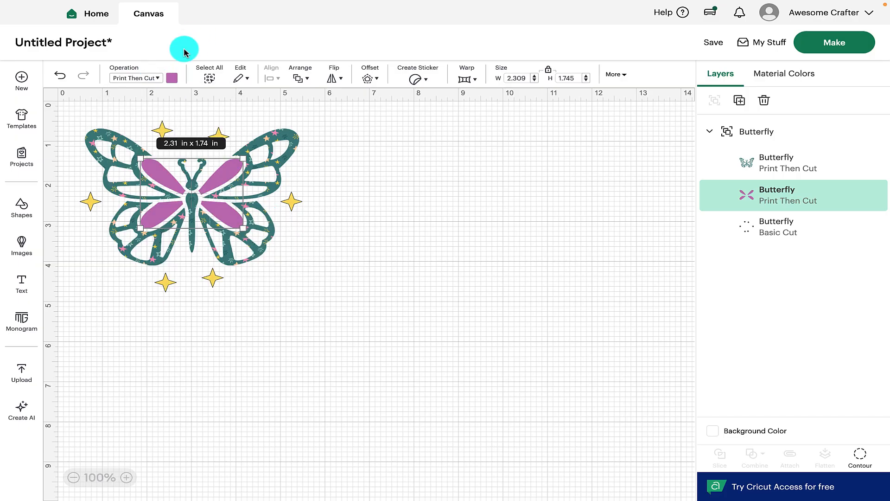
pyautogui.click(172, 78)
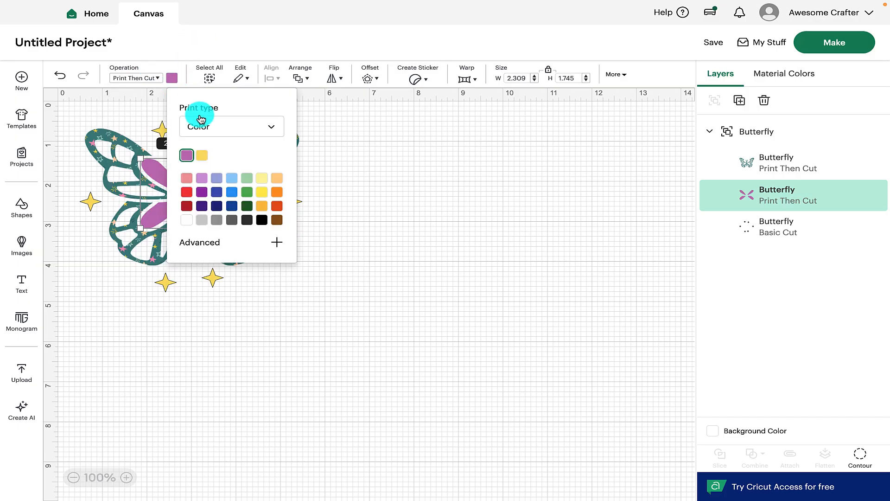
pyautogui.click(271, 126)
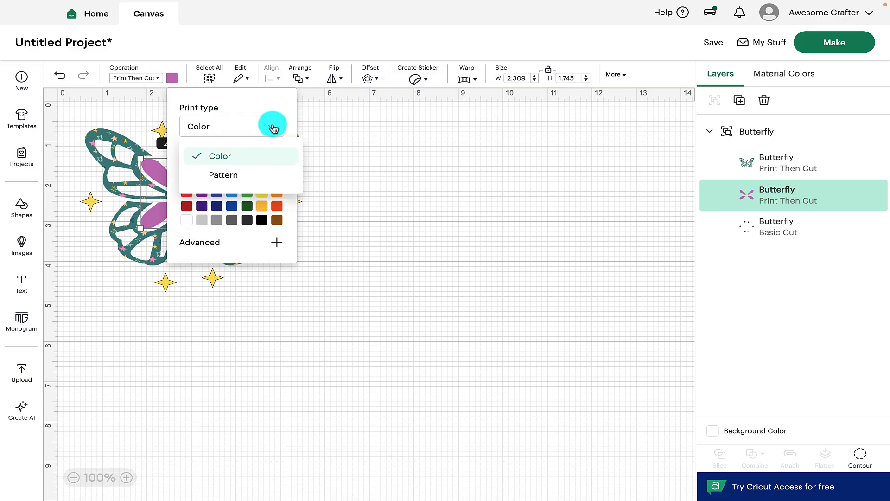
pyautogui.click(229, 175)
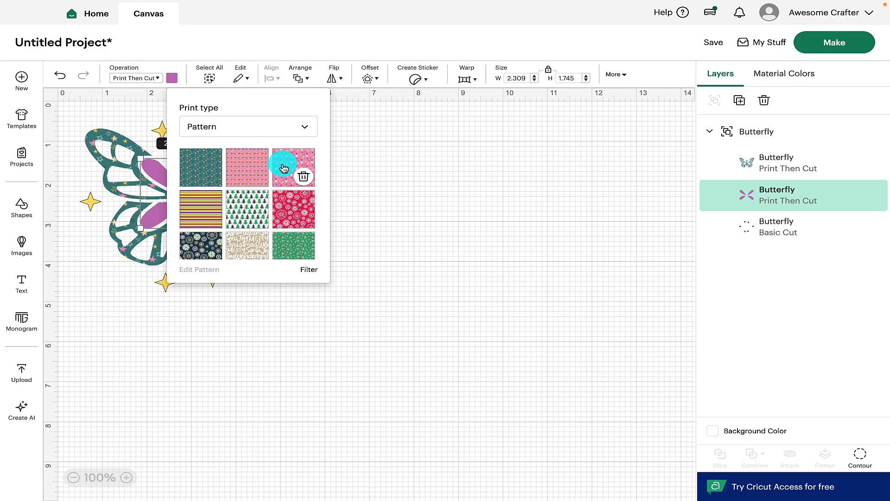
pyautogui.click(287, 168)
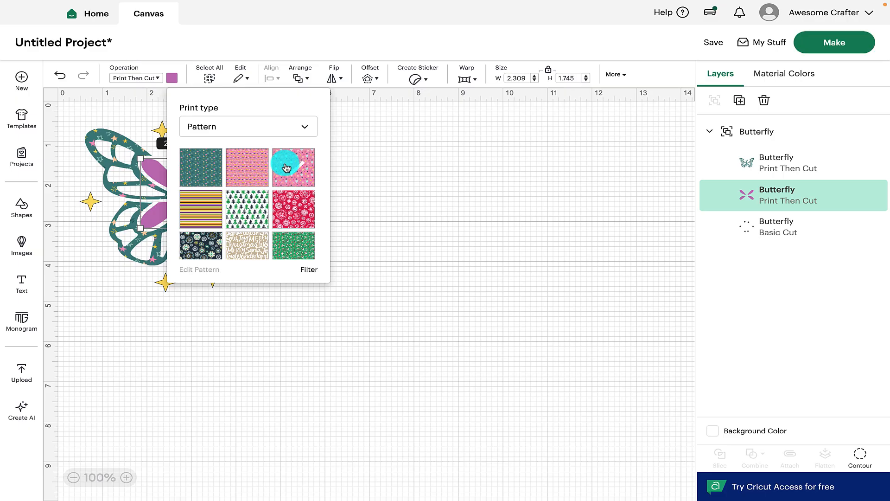
pyautogui.click(356, 214)
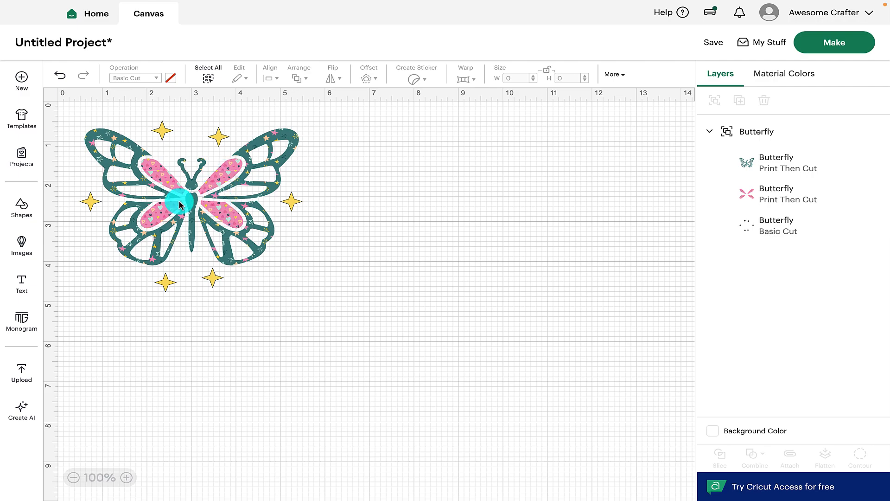
# Set the sparkle stars layer to Print Then Cut with the second pink pattern.
pyautogui.click(736, 218)
pyautogui.click(156, 78)
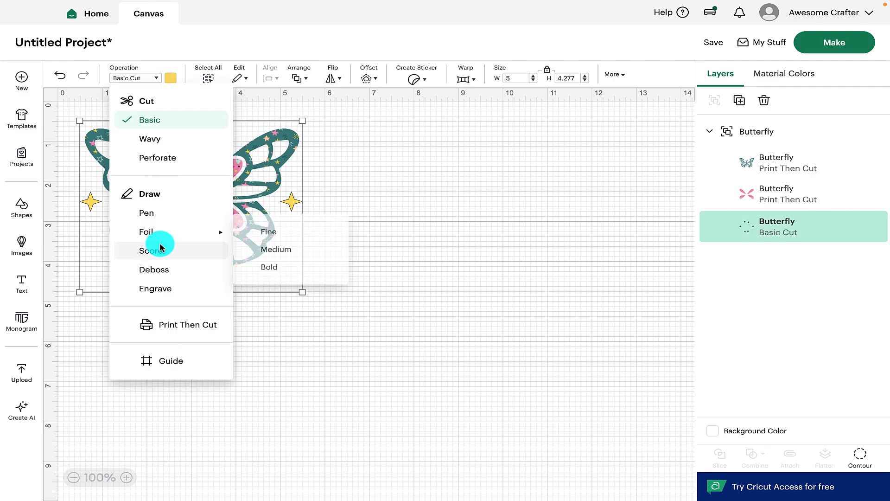
pyautogui.click(168, 325)
pyautogui.click(171, 78)
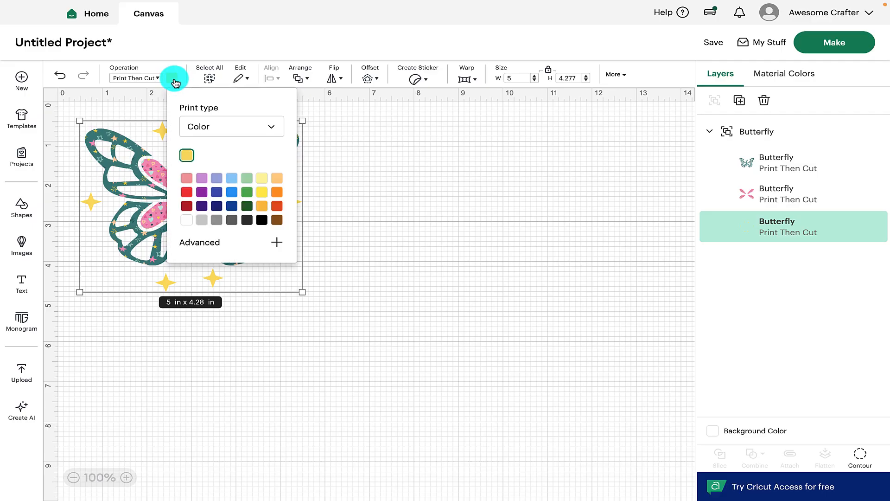
pyautogui.click(272, 128)
pyautogui.click(218, 173)
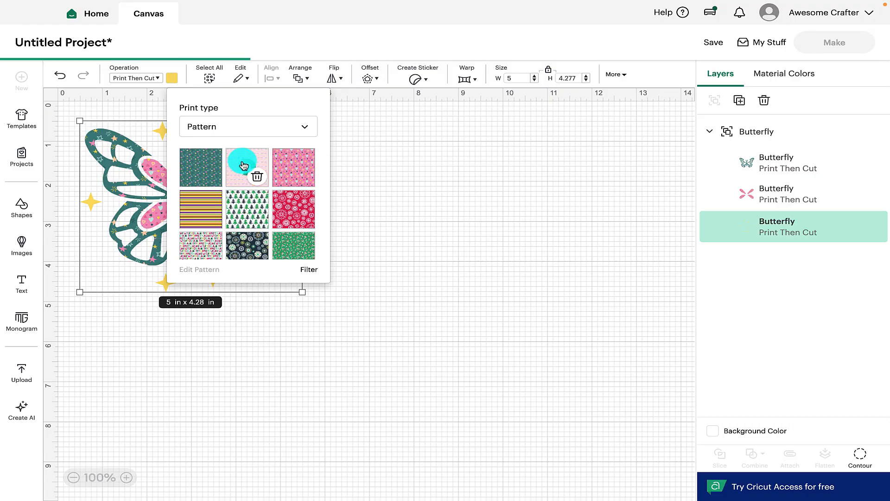
pyautogui.click(244, 166)
pyautogui.click(364, 298)
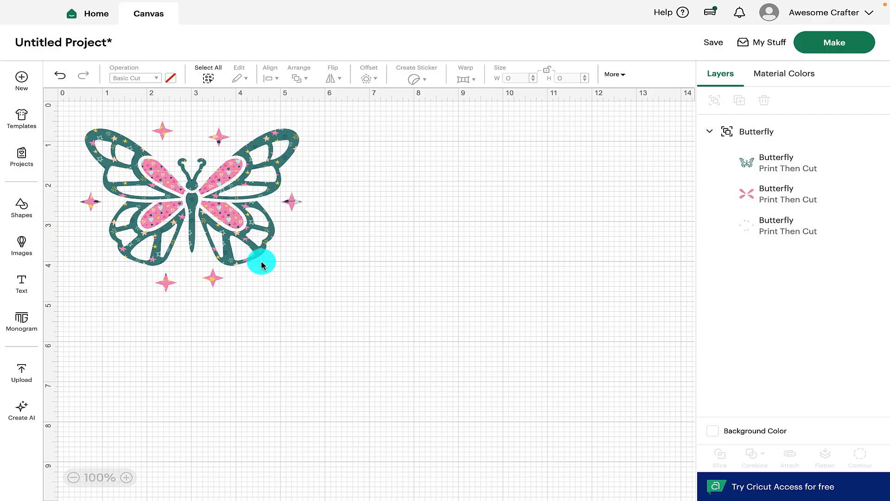
pyautogui.click(129, 152)
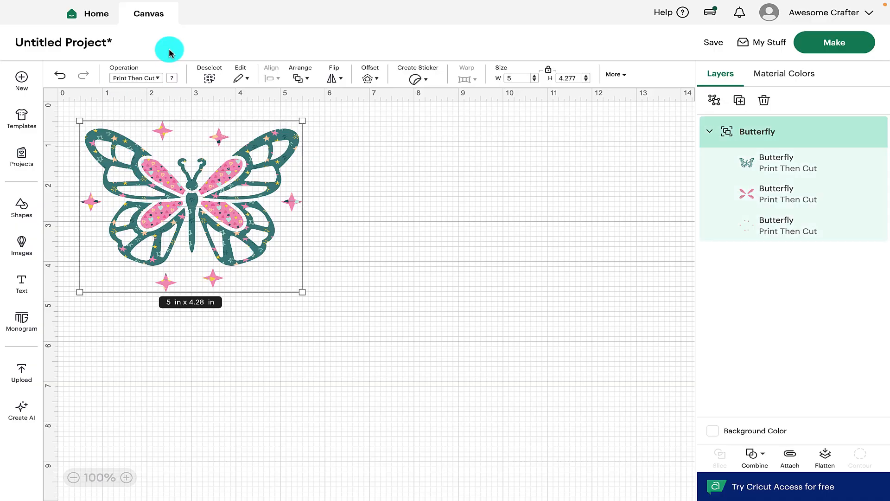
pyautogui.click(153, 77)
pyautogui.click(172, 78)
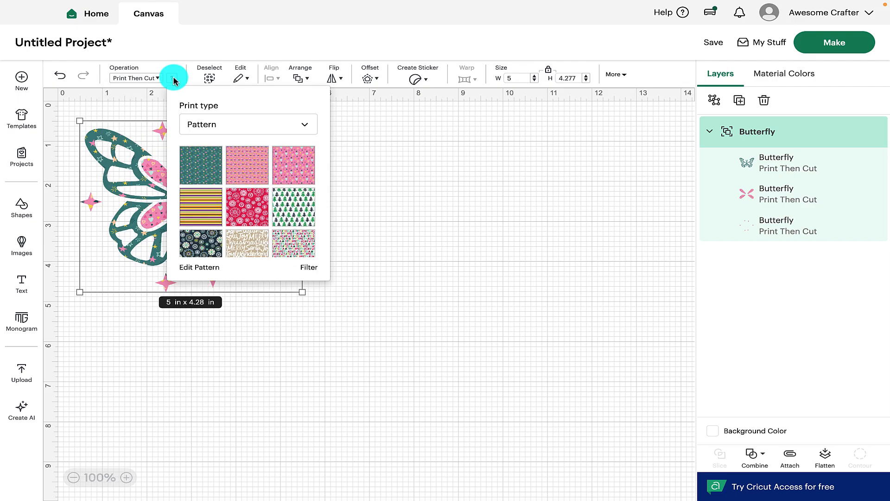
pyautogui.scroll(-1, 234, 200)
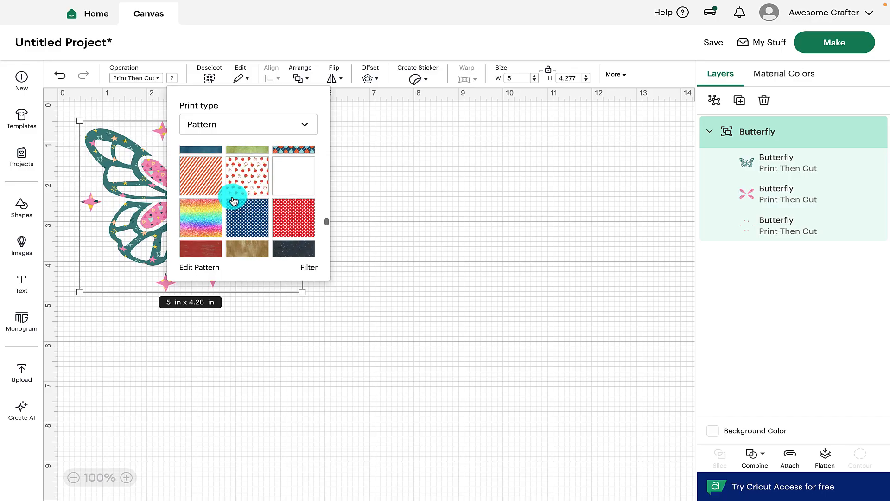
pyautogui.scroll(-15, 233, 200)
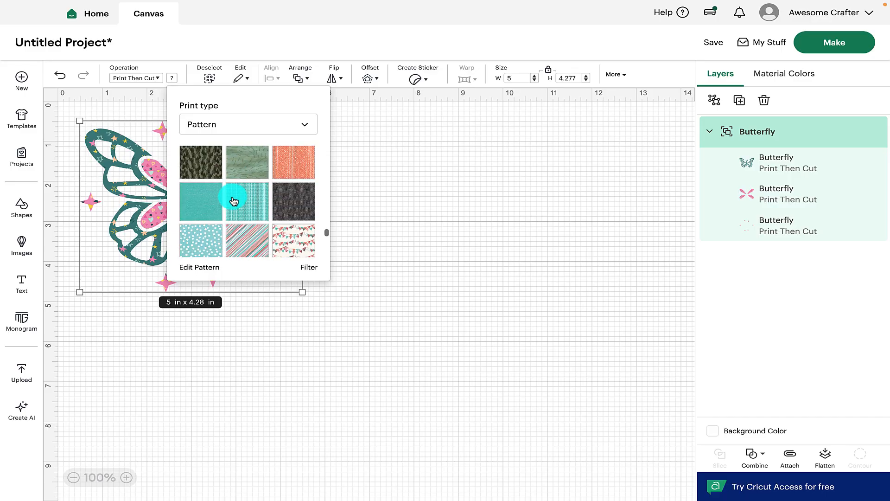
pyautogui.scroll(-15, 233, 200)
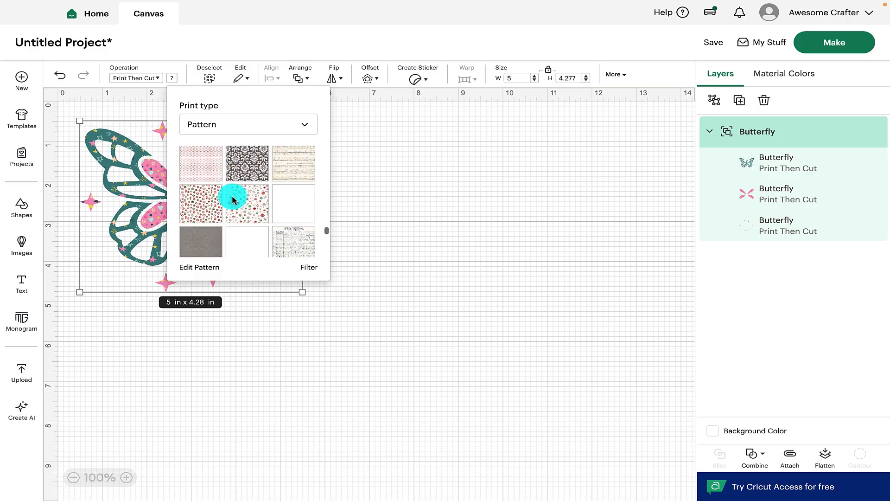
pyautogui.scroll(-5, 233, 200)
pyautogui.click(383, 188)
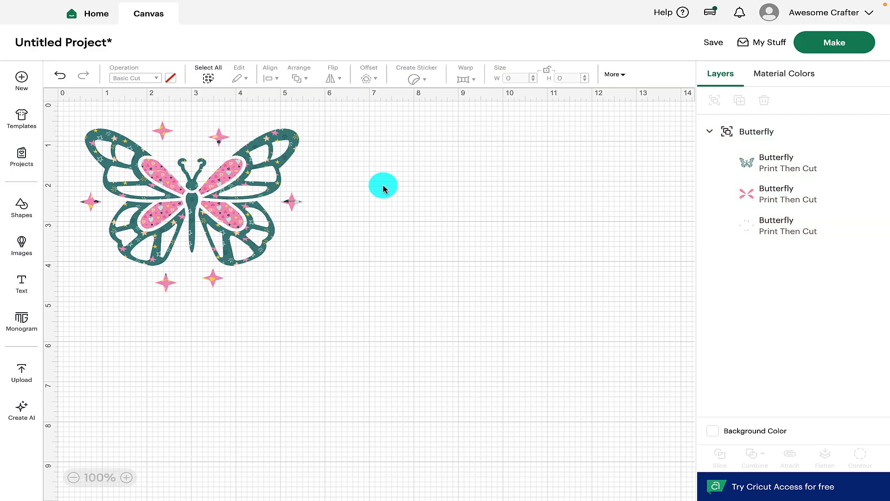